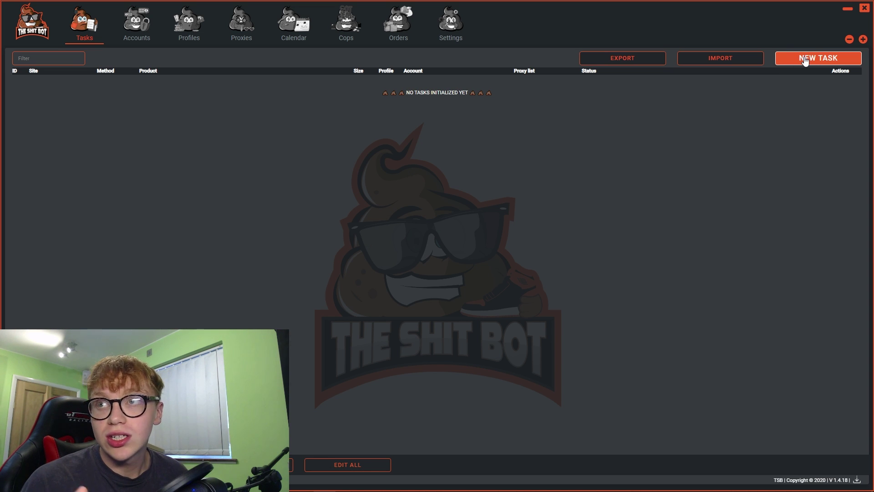
# - Start a new task and set its Nike region to United Kingdom
pyautogui.click(804, 59)
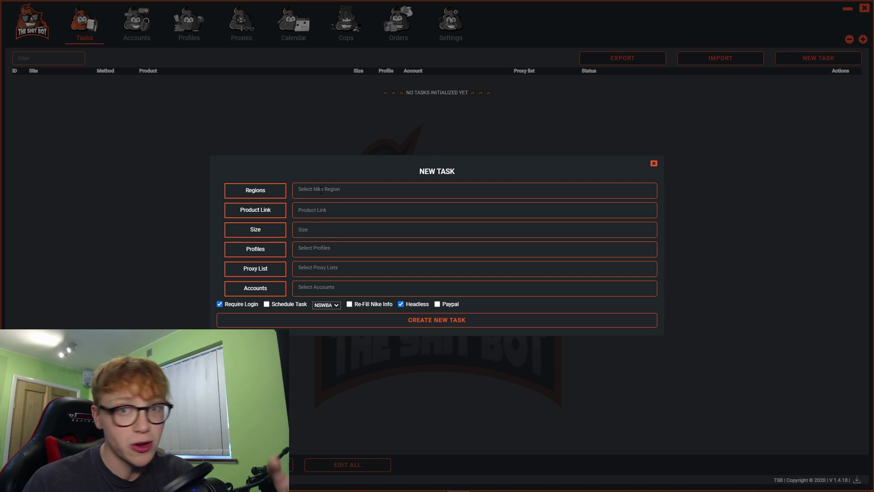
pyautogui.click(321, 191)
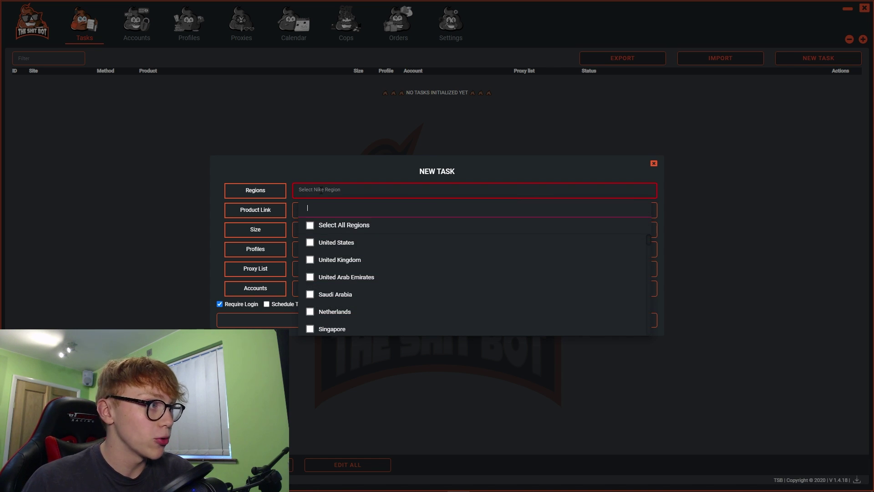
pyautogui.click(320, 260)
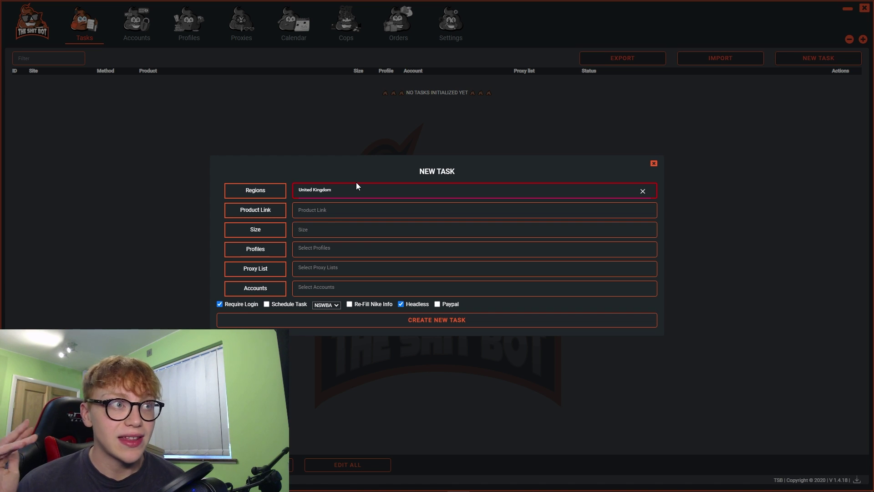
pyautogui.click(346, 209)
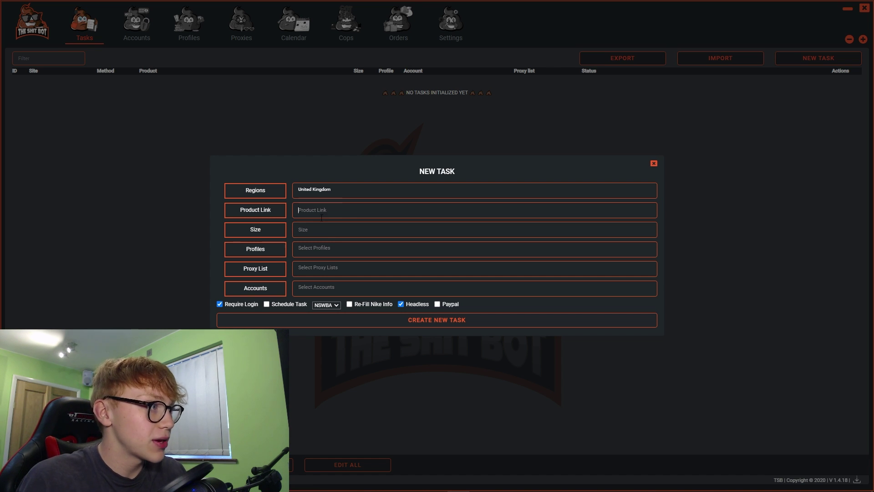
# - Set the new task's shoe size to 7
pyautogui.click(312, 227)
pyautogui.write('ra')
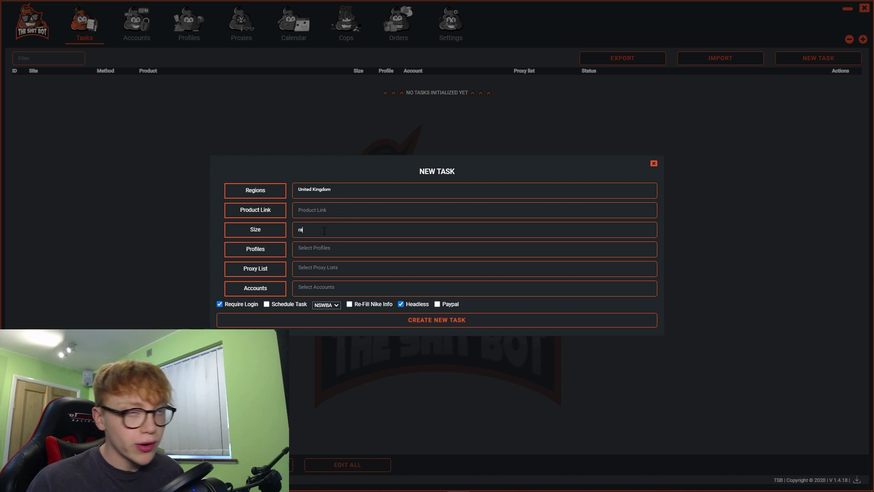
pyautogui.press('BackSpace')
pyautogui.press('BackSpace')
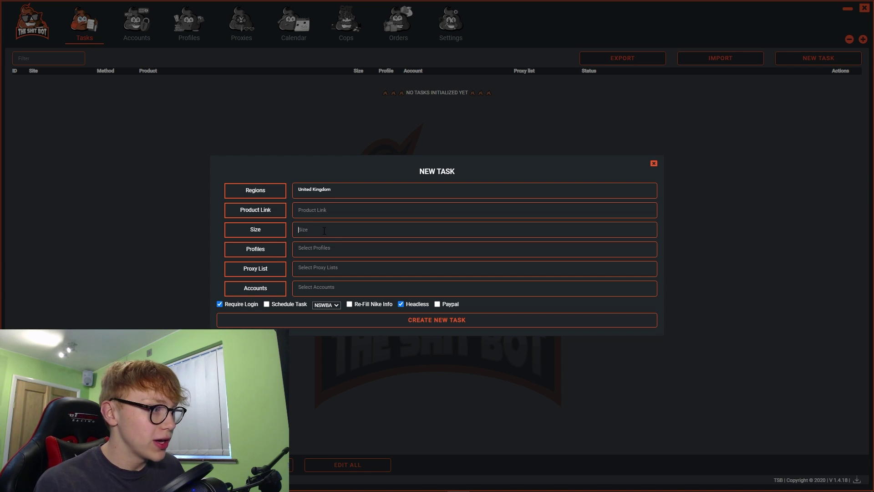
pyautogui.write('11')
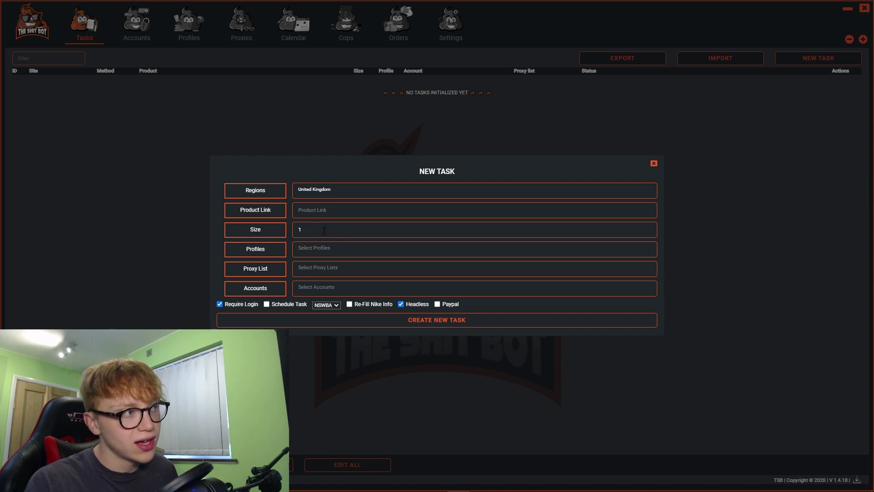
pyautogui.press('BackSpace')
pyautogui.press('BackSpace')
pyautogui.write('7')
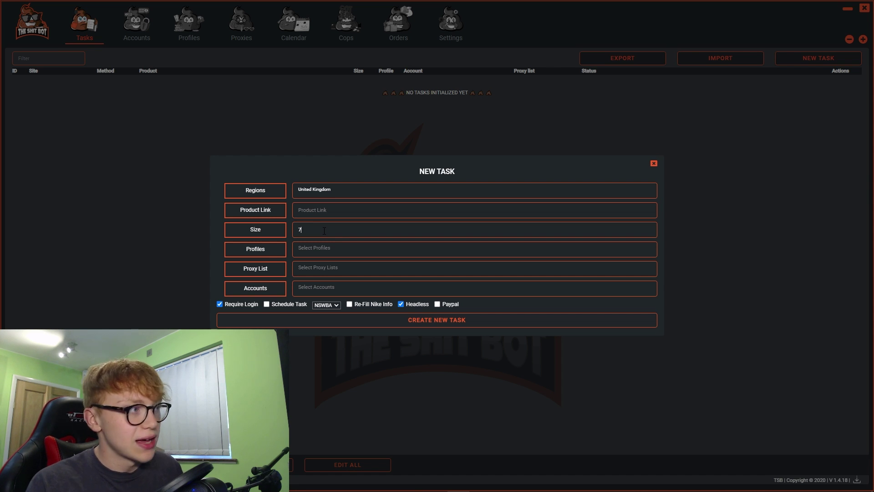
pyautogui.write('.5')
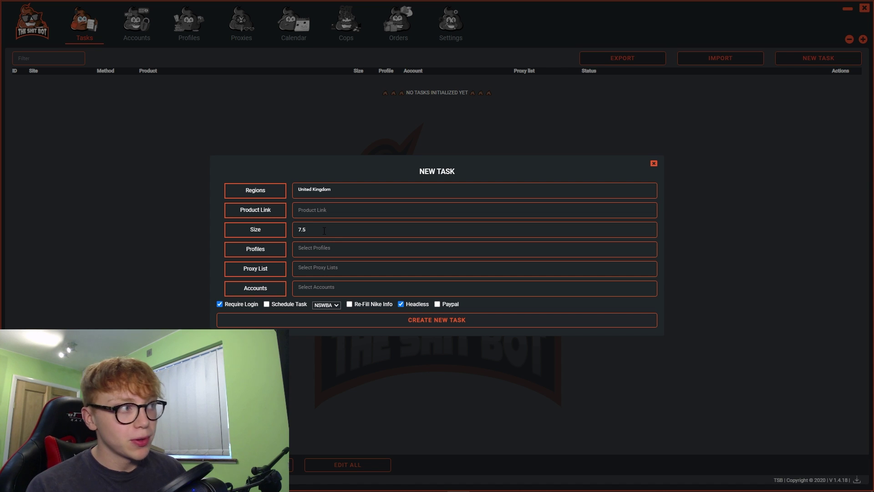
pyautogui.press('BackSpace')
pyautogui.press('BackSpace')
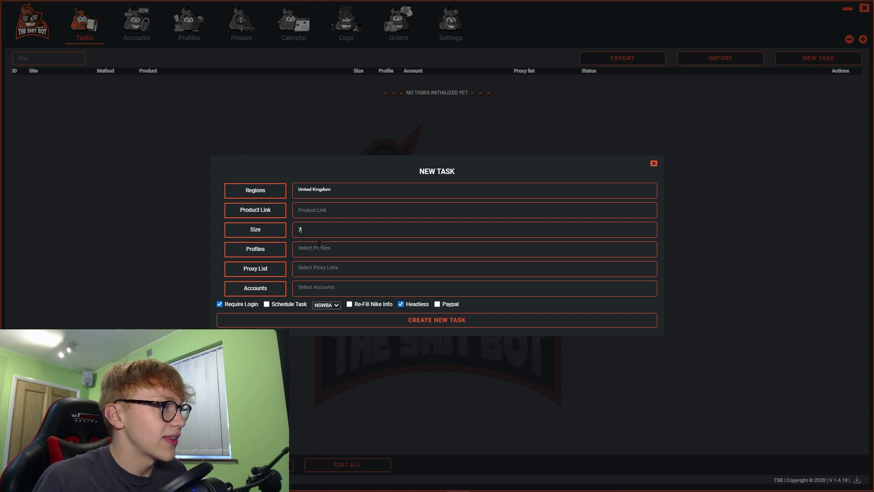
# - Assign the first available shipping and billing profile in the list to the task
pyautogui.click(319, 248)
pyautogui.scroll(-5, 391, 314)
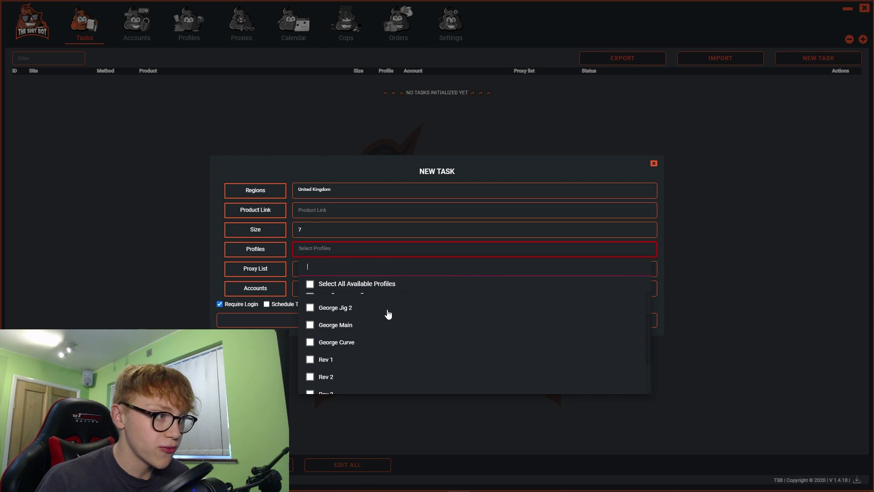
pyautogui.scroll(5, 387, 313)
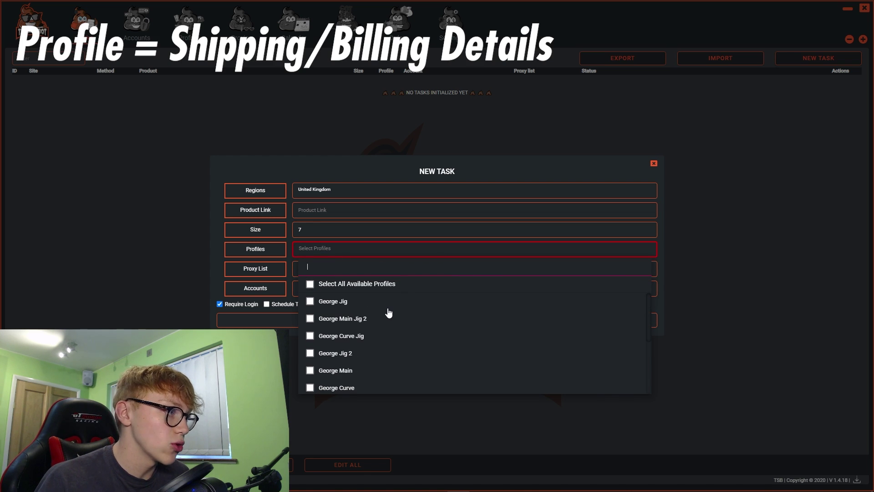
pyautogui.click(337, 301)
pyautogui.click(340, 250)
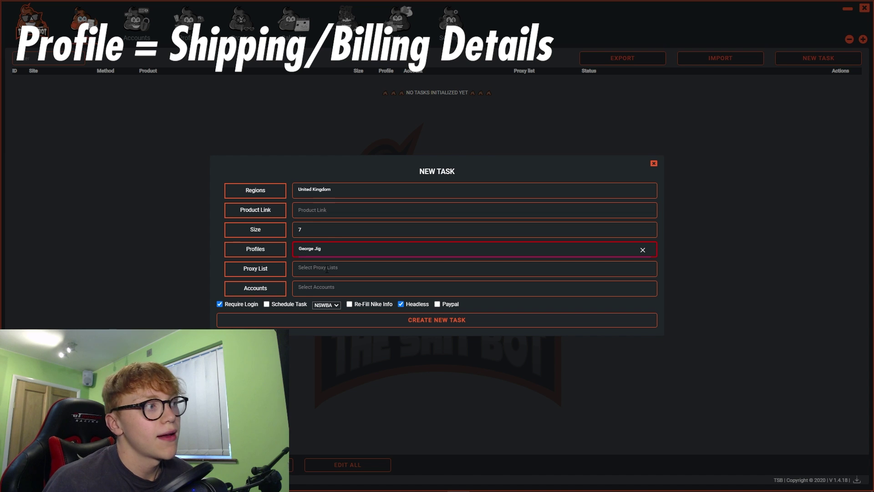
# - Assign the Localhost proxy list and all available accounts to the task
pyautogui.click(328, 269)
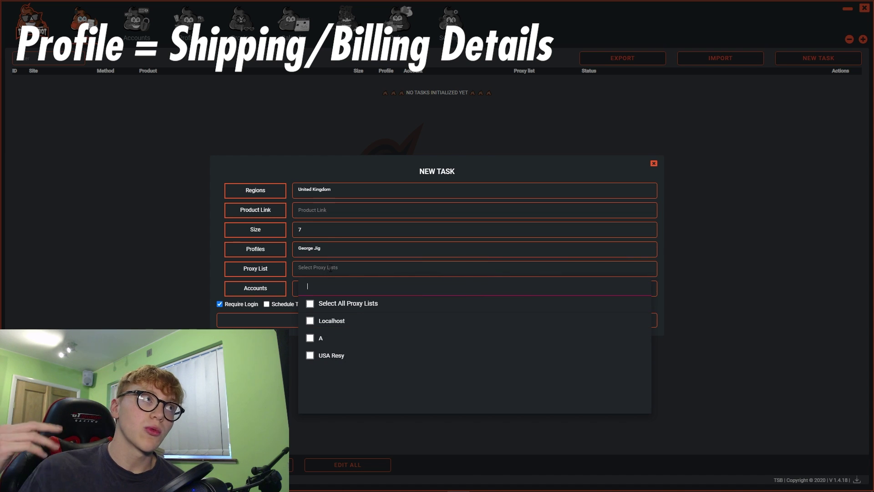
pyautogui.click(335, 320)
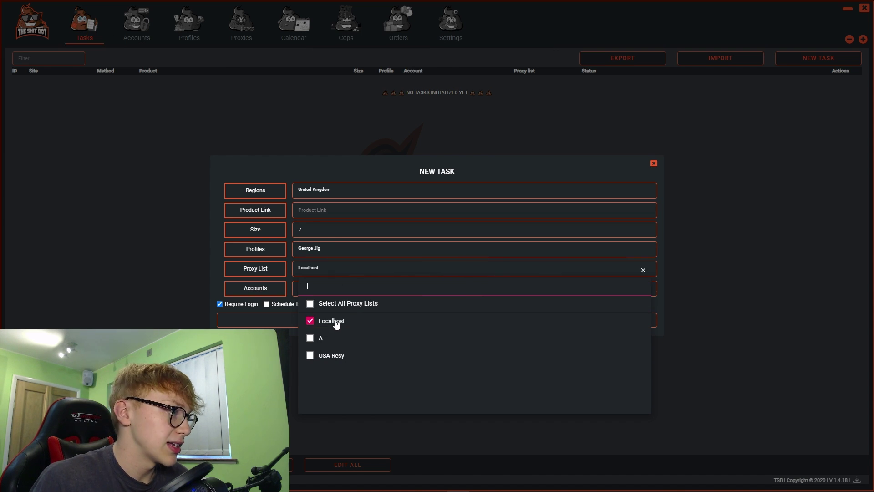
pyautogui.click(341, 275)
pyautogui.click(330, 286)
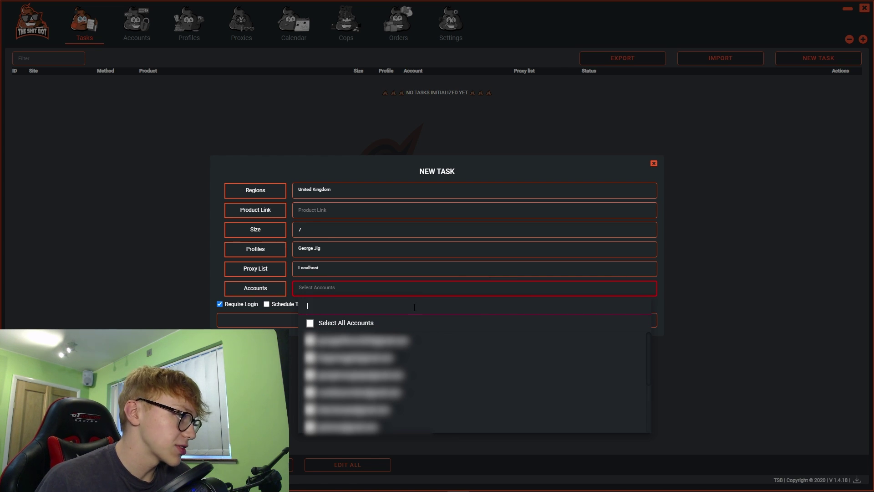
pyautogui.click(371, 324)
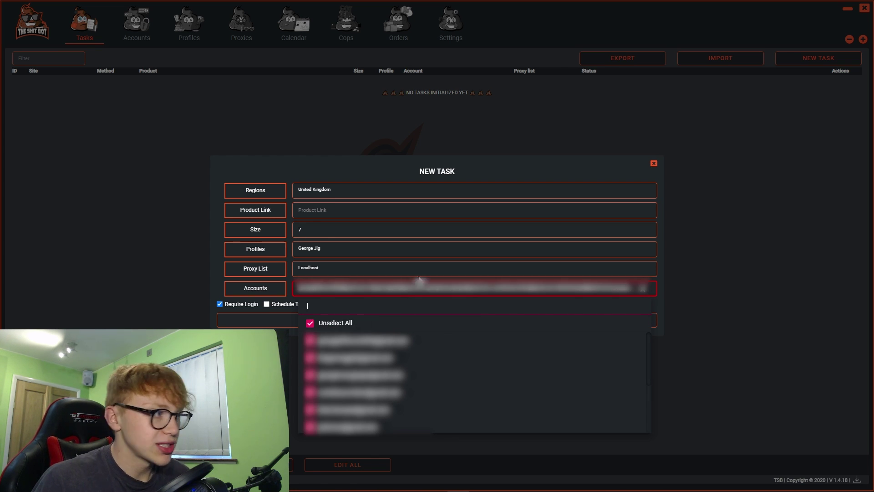
pyautogui.click(418, 285)
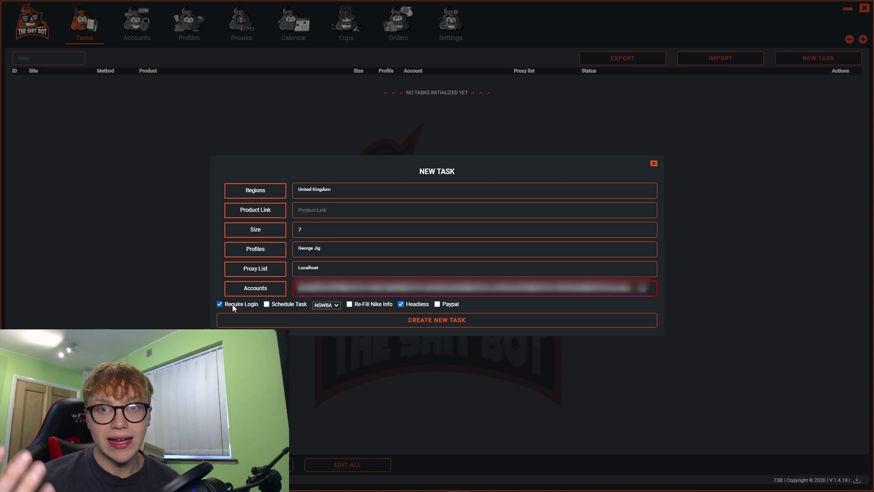
# - Try the Schedule Task option and the NSA method, restoring the unscheduled NSWBA setup
pyautogui.click(292, 304)
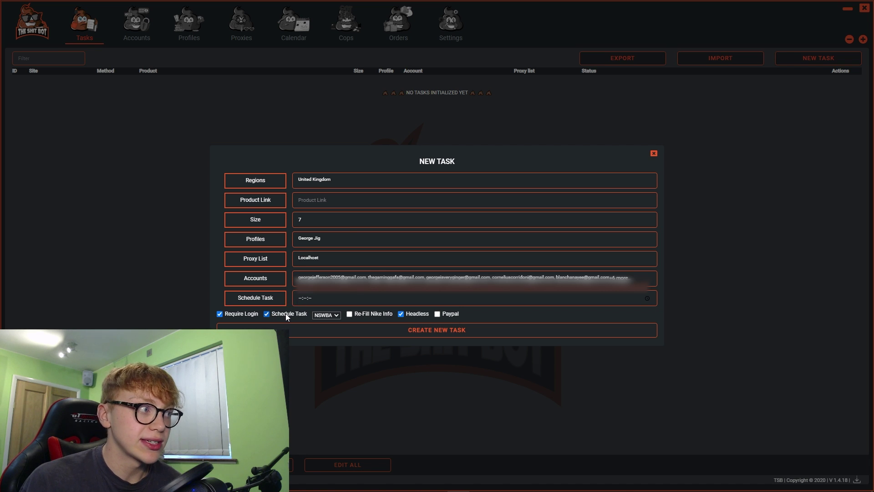
pyautogui.click(285, 313)
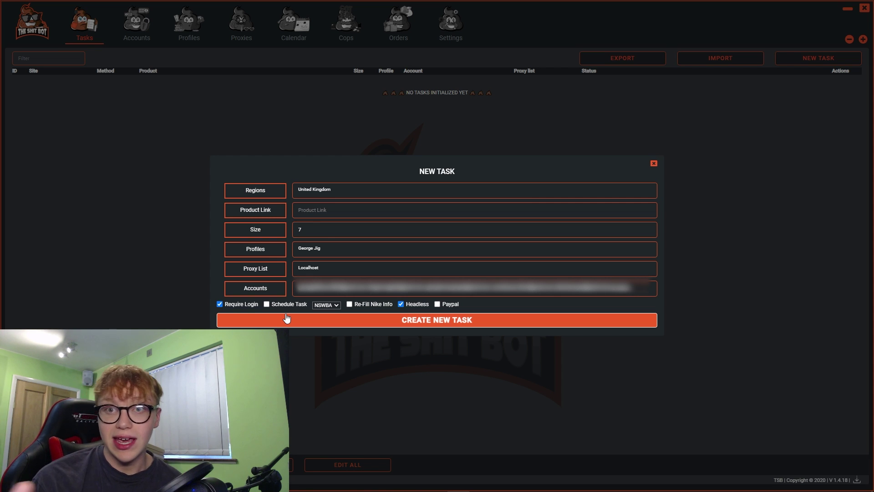
pyautogui.click(326, 305)
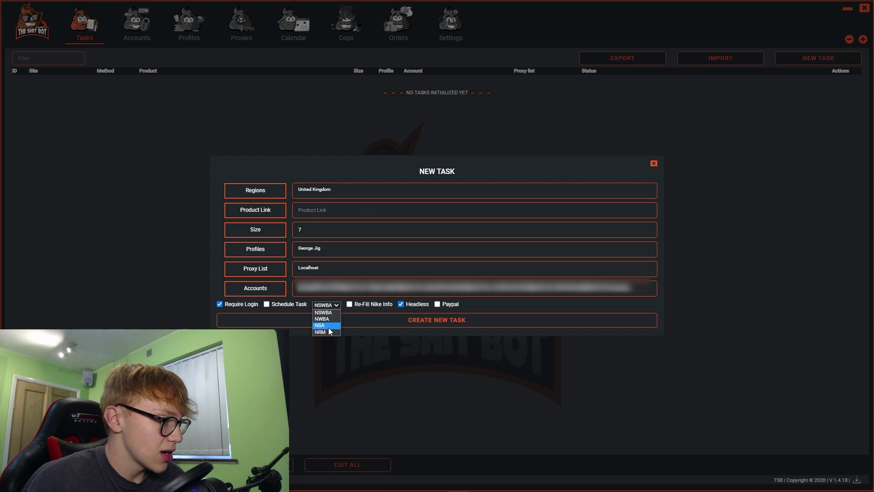
pyautogui.click(329, 325)
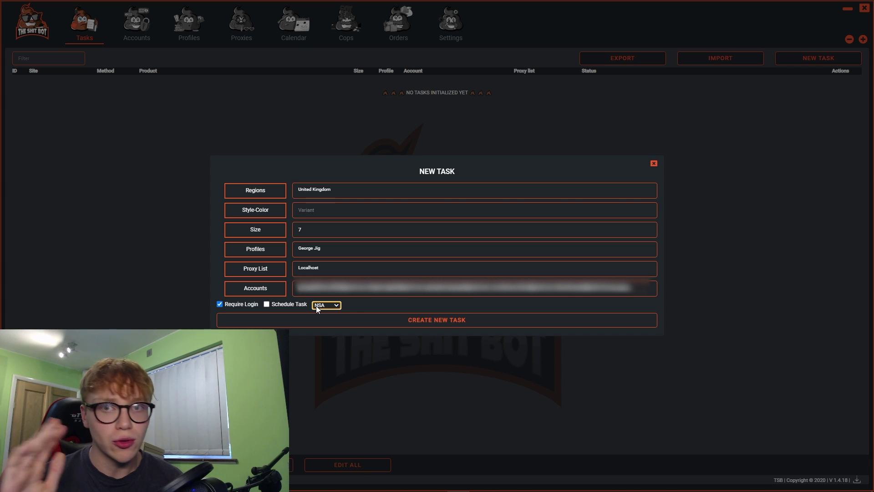
pyautogui.click(316, 305)
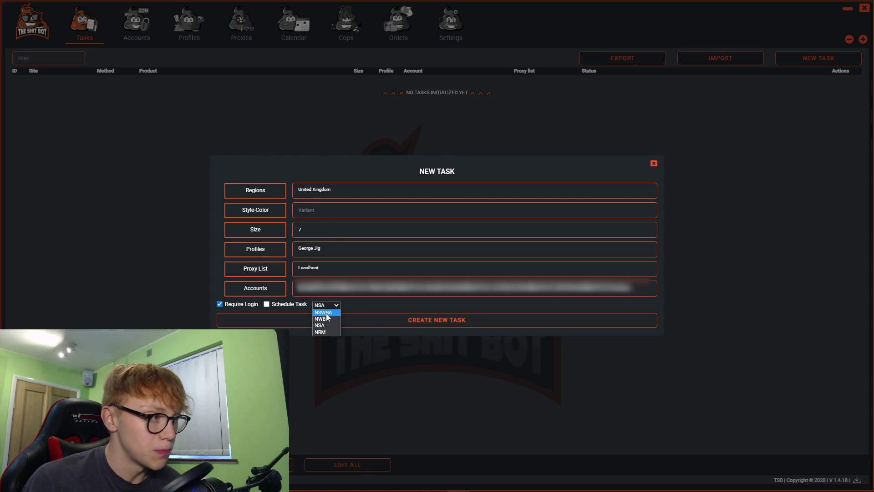
pyautogui.click(322, 312)
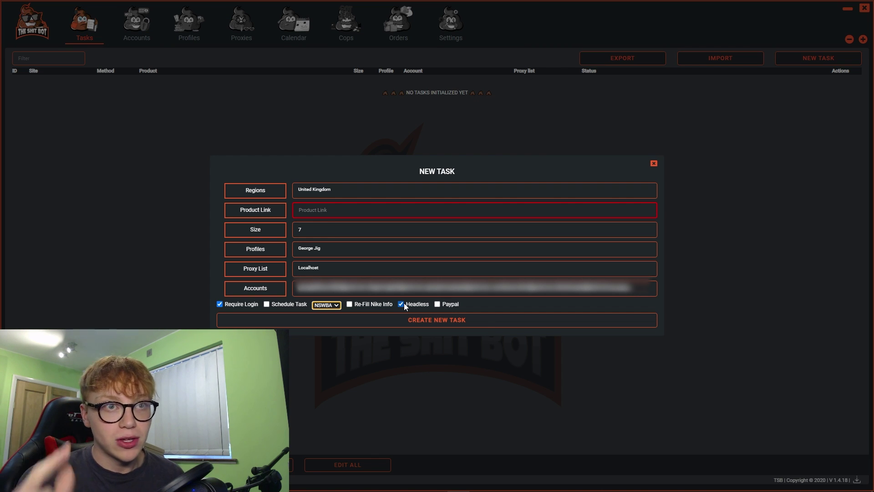
# - Try the NRM and NWBA task methods, returning the method to NSWBA
pyautogui.click(329, 305)
pyautogui.click(322, 332)
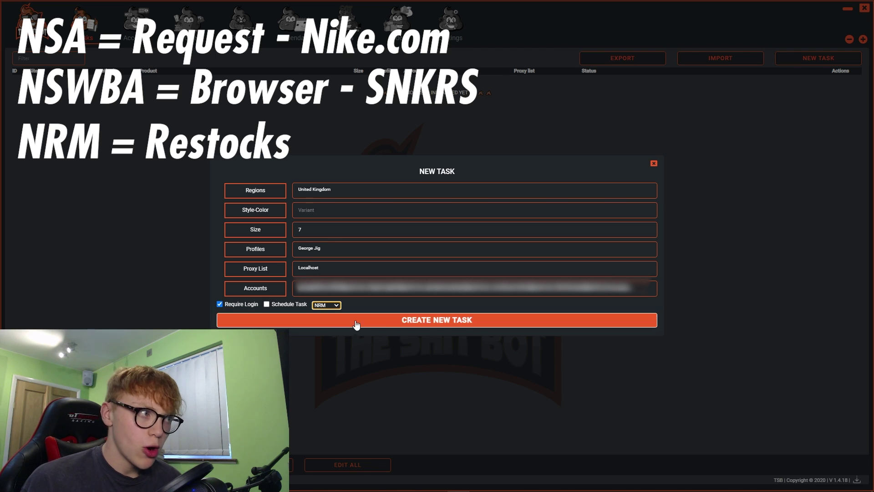
pyautogui.click(332, 305)
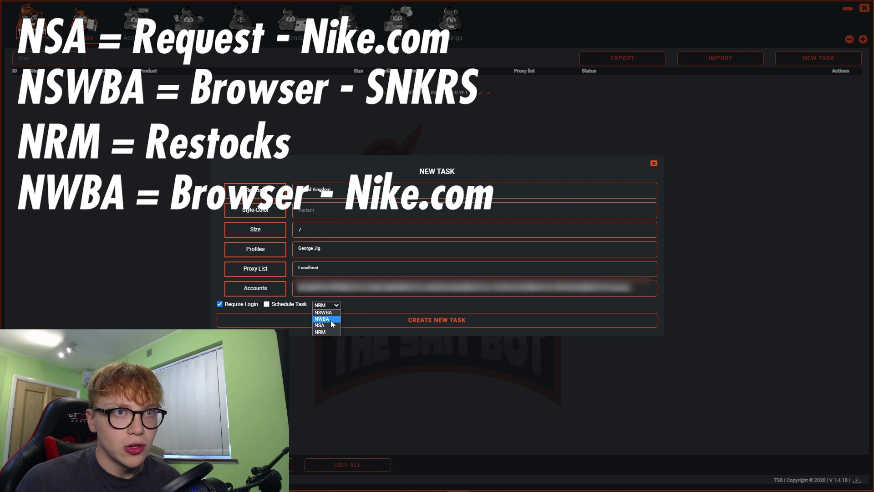
pyautogui.click(330, 320)
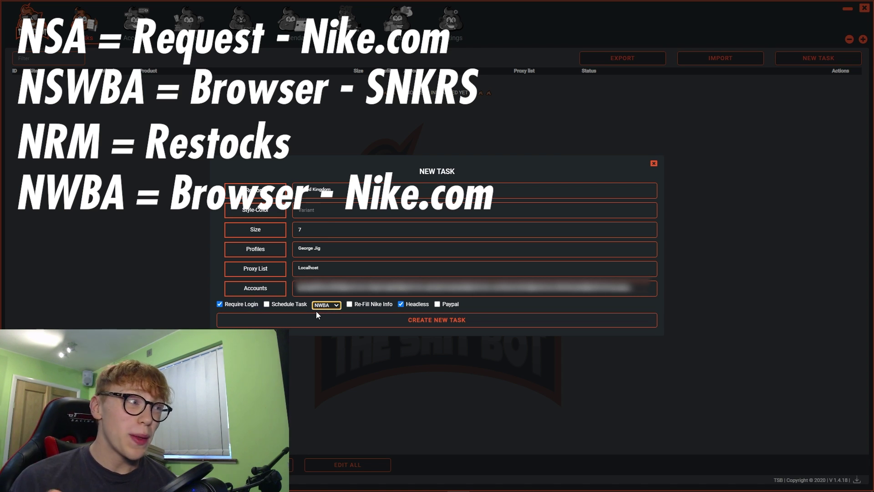
pyautogui.click(320, 308)
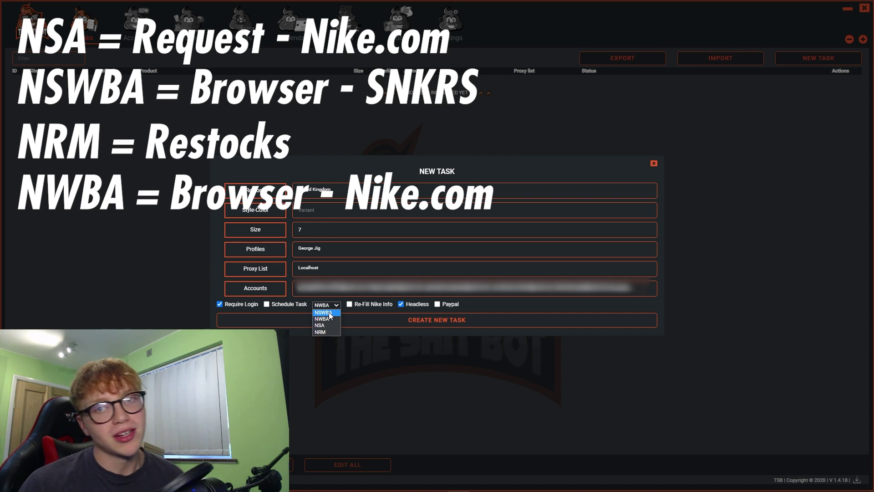
pyautogui.click(328, 312)
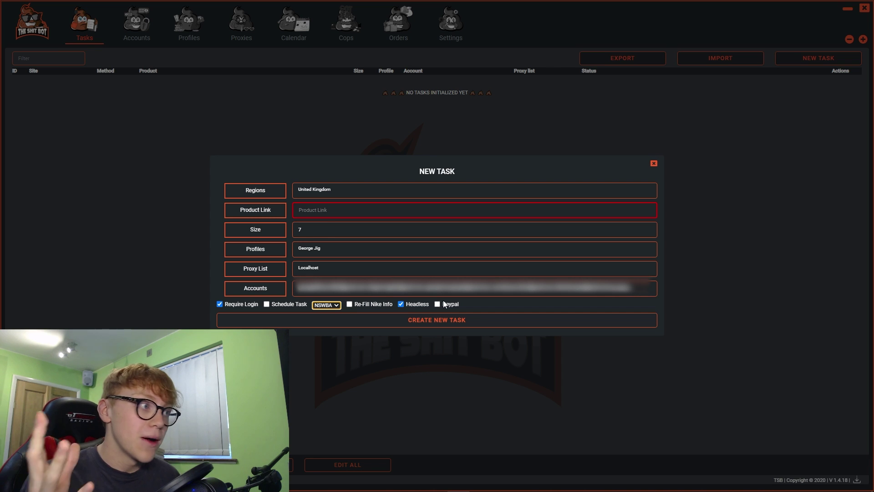
pyautogui.click(439, 317)
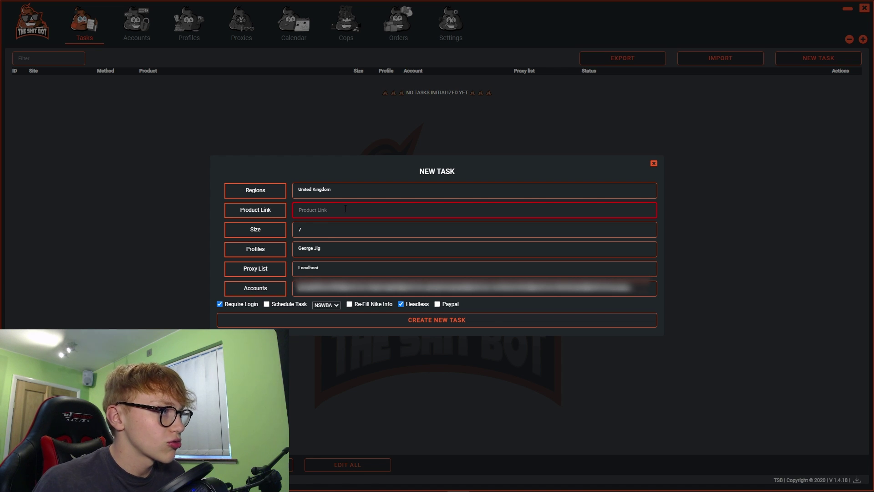
pyautogui.click(378, 212)
pyautogui.write('https://www.nike.com/gb/launch/t/air-jordan-1-smoke-grey')
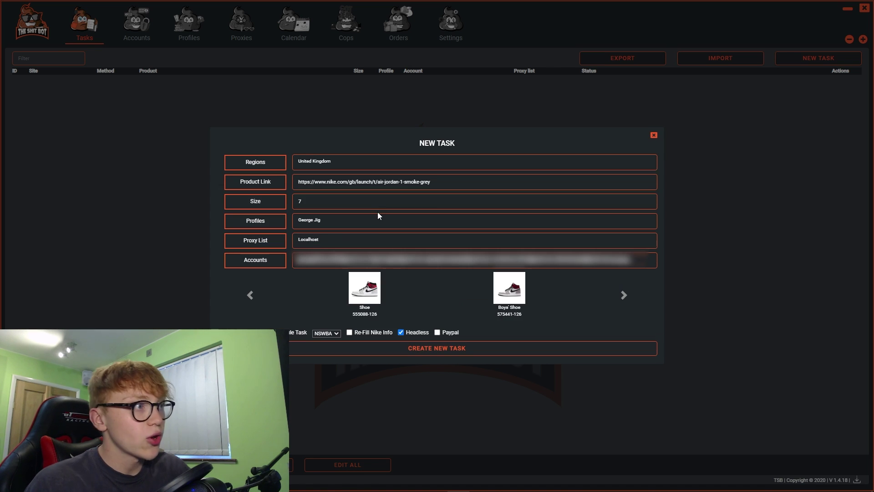
pyautogui.click(364, 299)
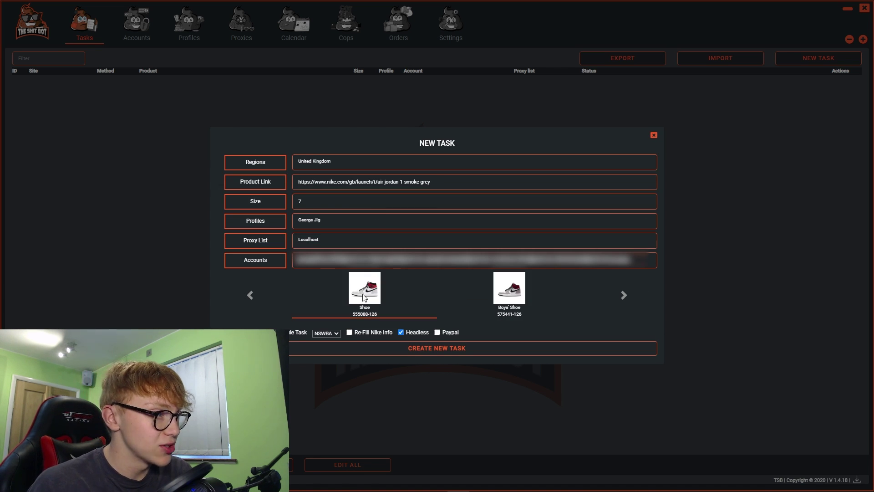
# - Create the configured tasks, close the new task form, and start the first task in the list
pyautogui.click(422, 353)
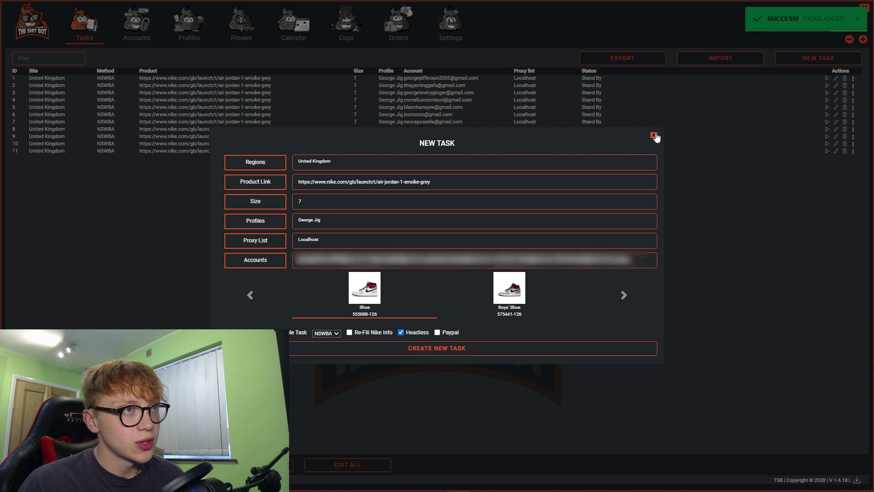
pyautogui.click(653, 135)
pyautogui.click(827, 79)
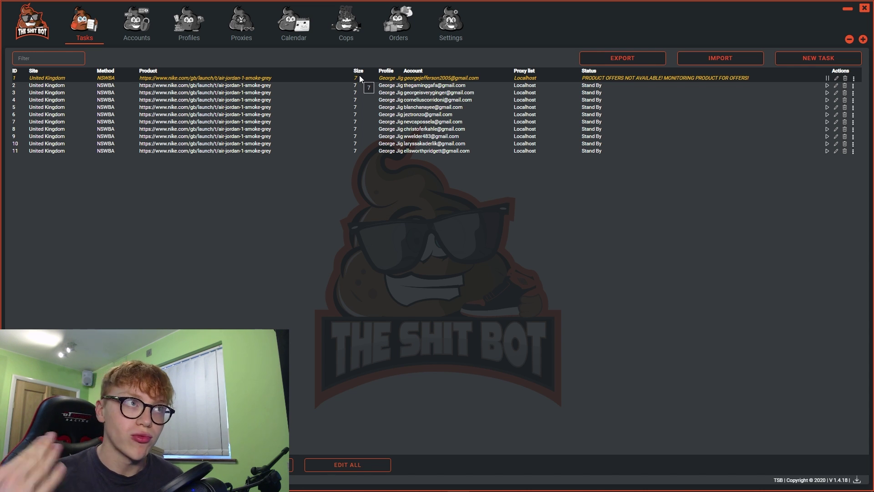
# - Delete all tasks from the task list and confirm the deletion
pyautogui.click(246, 464)
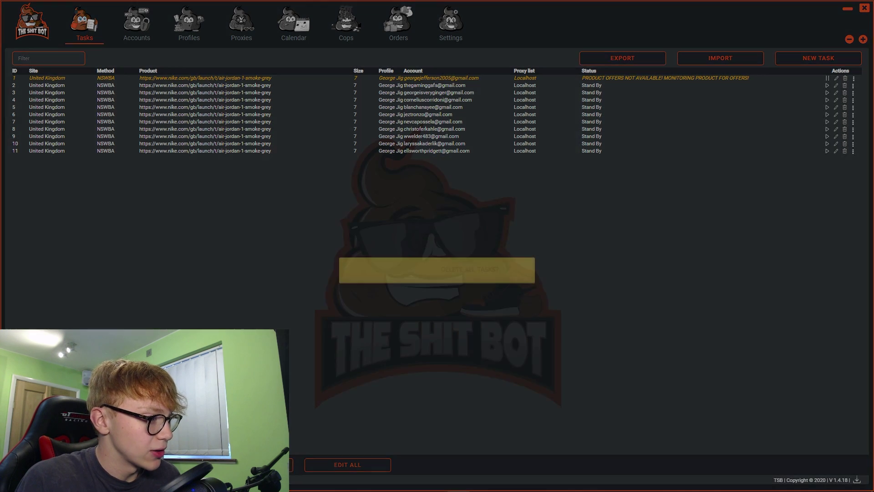
pyautogui.click(522, 246)
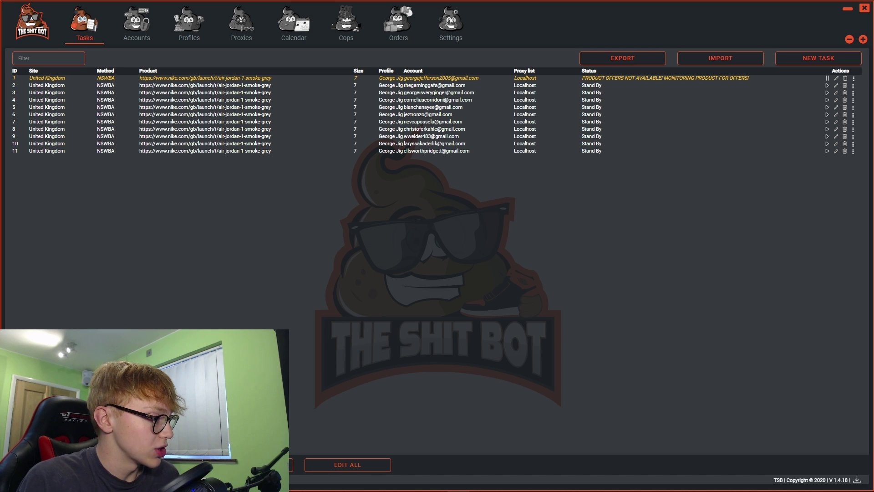
pyautogui.click(245, 465)
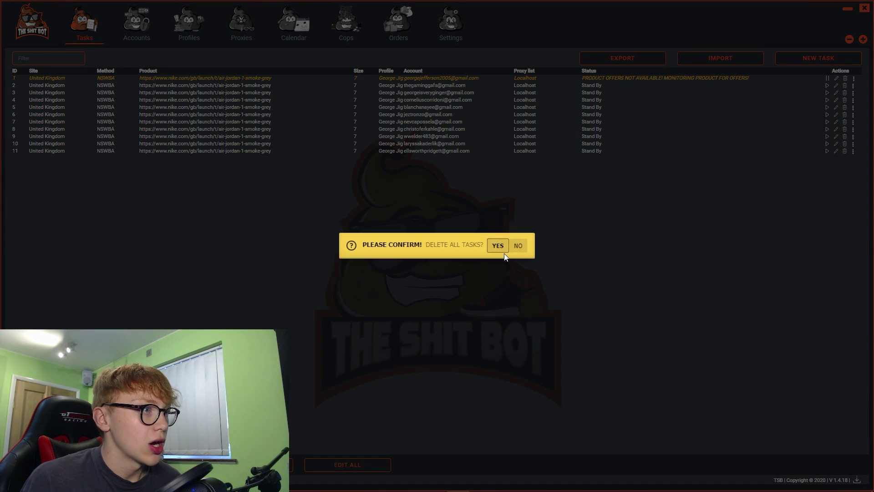
pyautogui.click(501, 247)
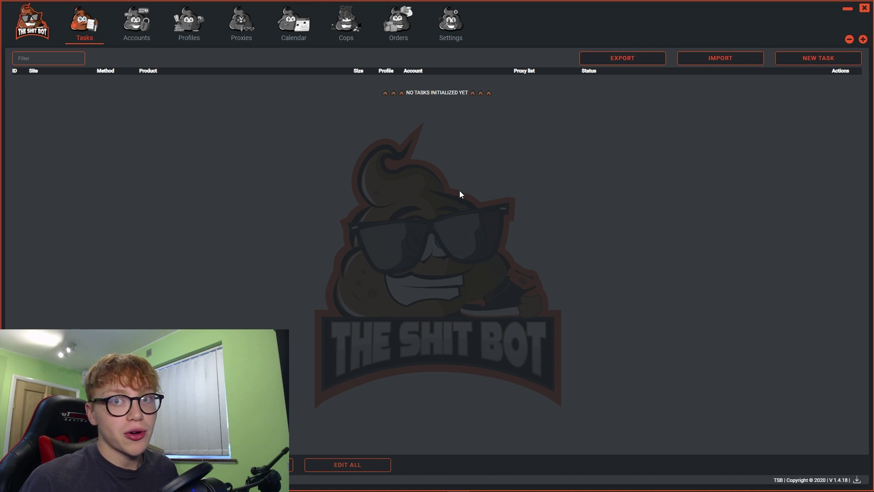
# - Look at the account import dialog and the new account form, closing both without adding any accounts
pyautogui.click(136, 22)
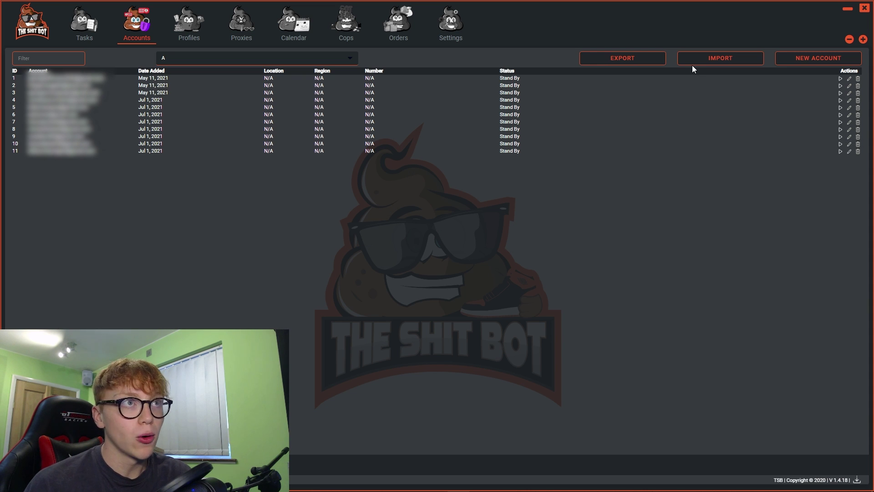
pyautogui.click(727, 58)
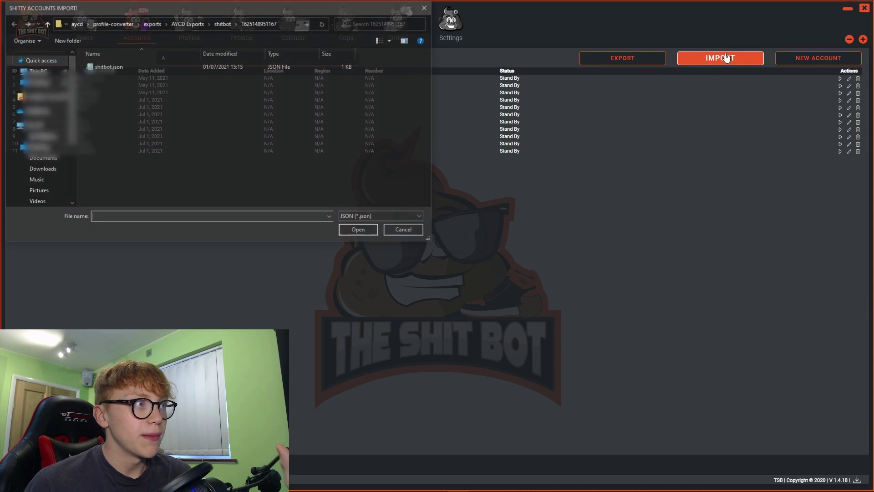
pyautogui.click(404, 231)
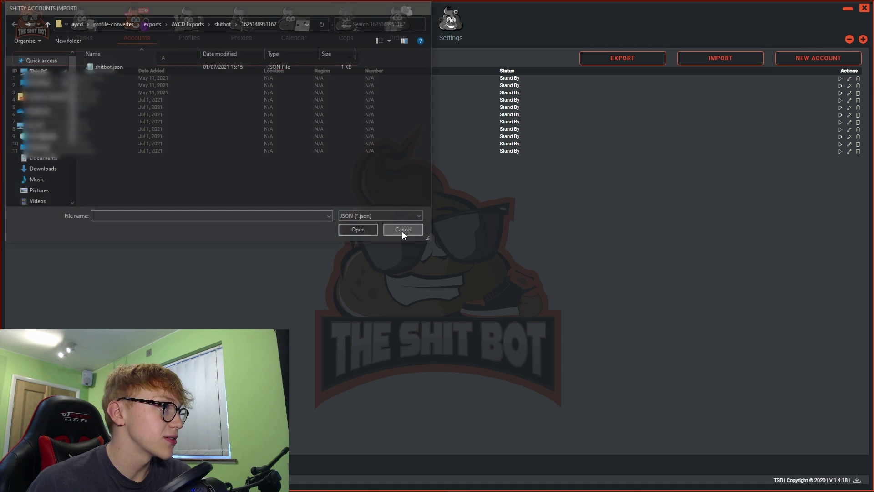
pyautogui.click(788, 62)
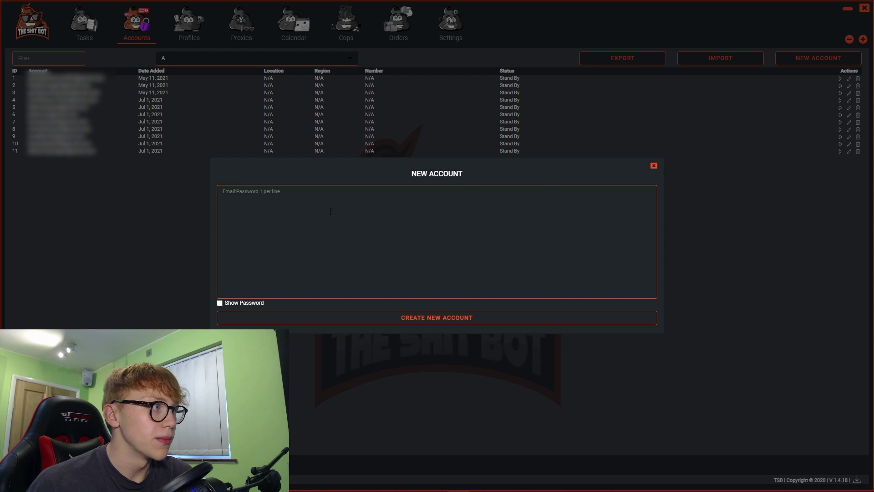
pyautogui.click(156, 289)
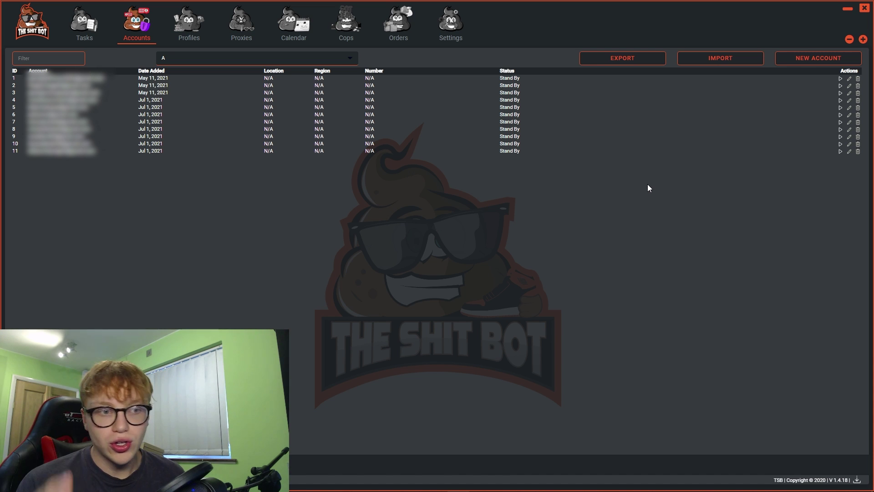
# - View the saved profiles and the proxy lists, opening and closing the form for adding a new proxy list
pyautogui.click(200, 20)
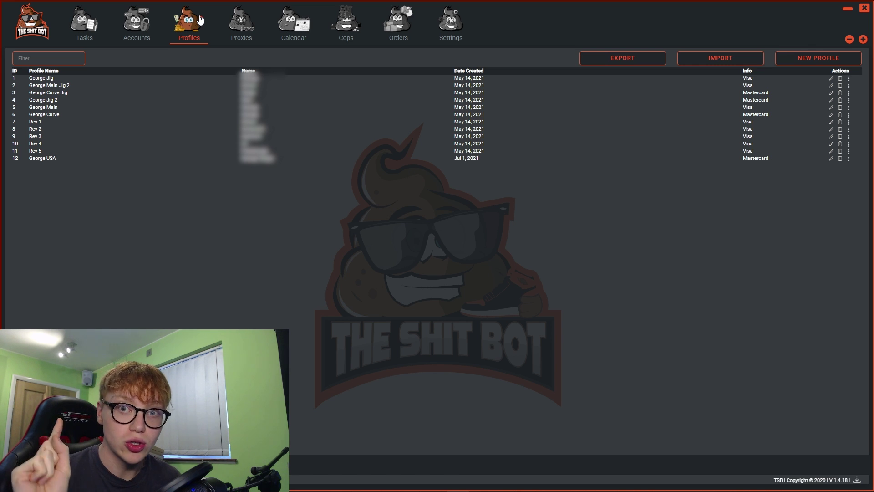
pyautogui.click(241, 23)
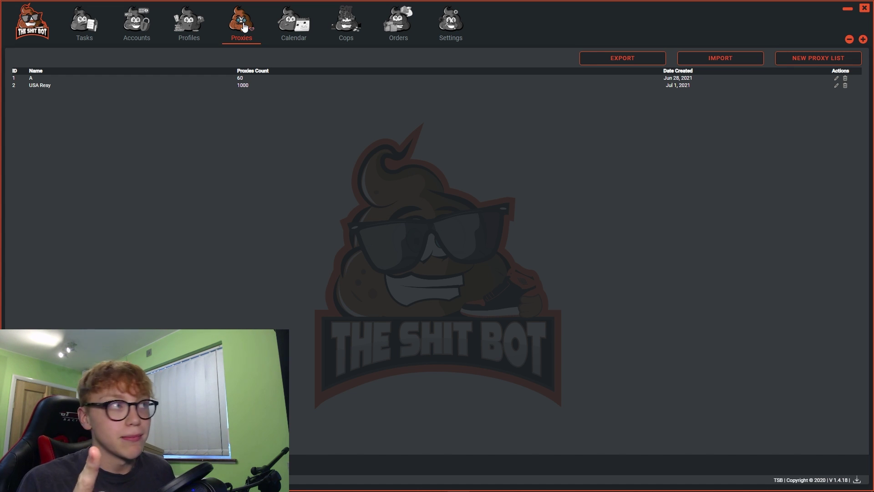
pyautogui.click(803, 66)
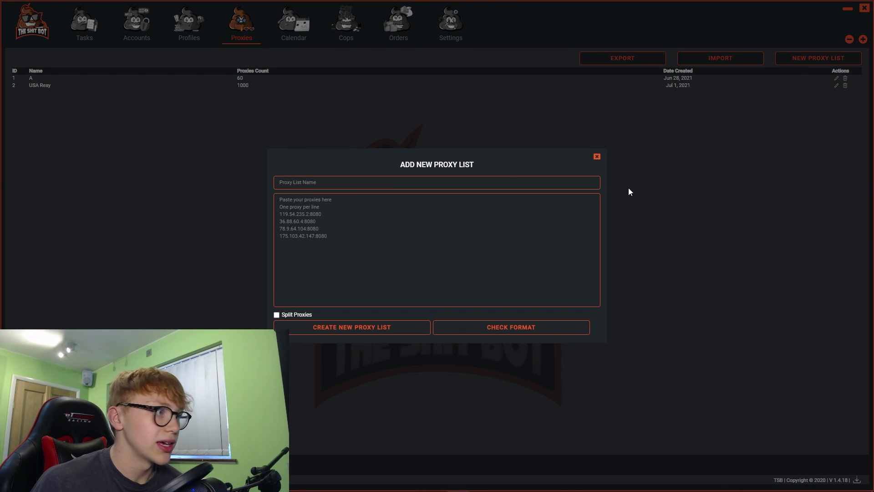
pyautogui.click(597, 156)
# - Browse the calendar of upcoming Nike releases with their methods, style colours, prices and release dates
pyautogui.click(294, 25)
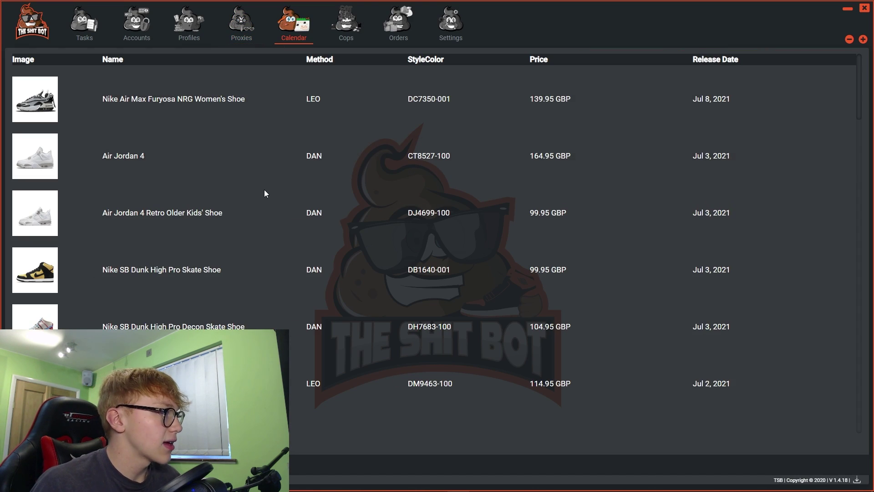
pyautogui.scroll(-5, 296, 210)
pyautogui.scroll(5, 298, 219)
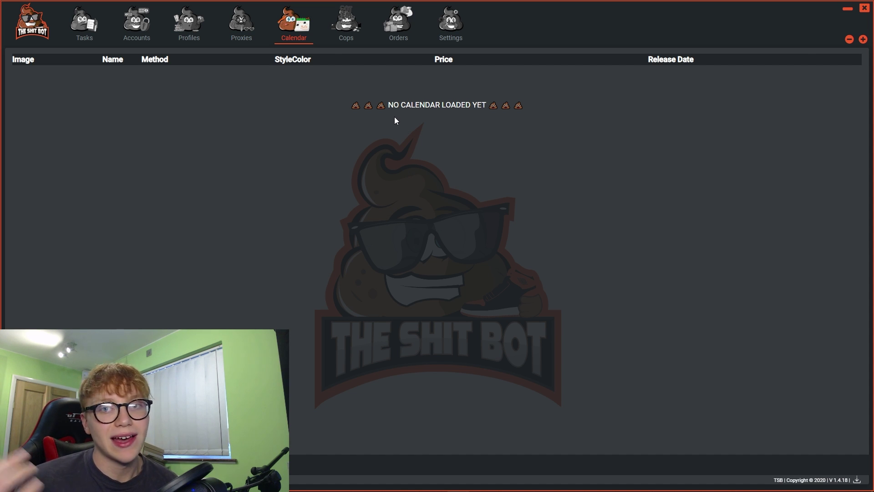
# - View the Cops page of successful checkouts and the Orders page of extracted orders
pyautogui.click(355, 38)
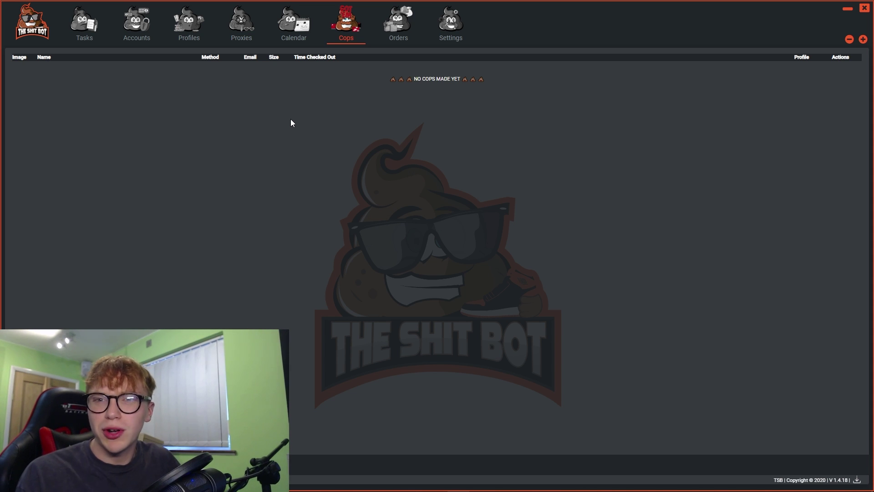
pyautogui.click(401, 20)
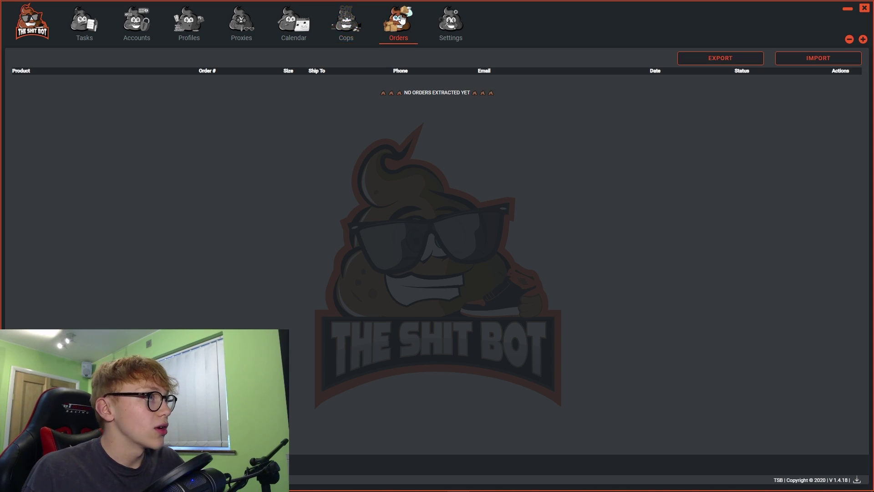
pyautogui.click(343, 21)
pyautogui.click(399, 31)
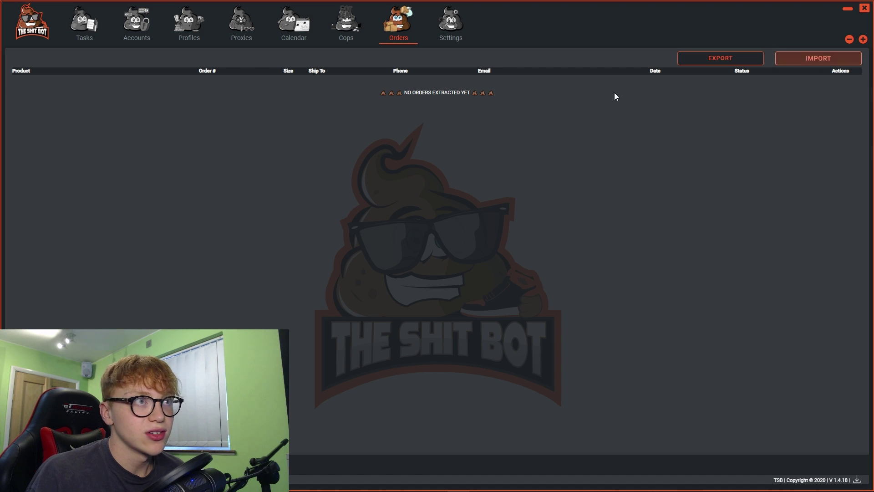
# - Inspect the Cookie Jar's sensor generator in the settings, close it, and reset the BG processors
pyautogui.click(461, 33)
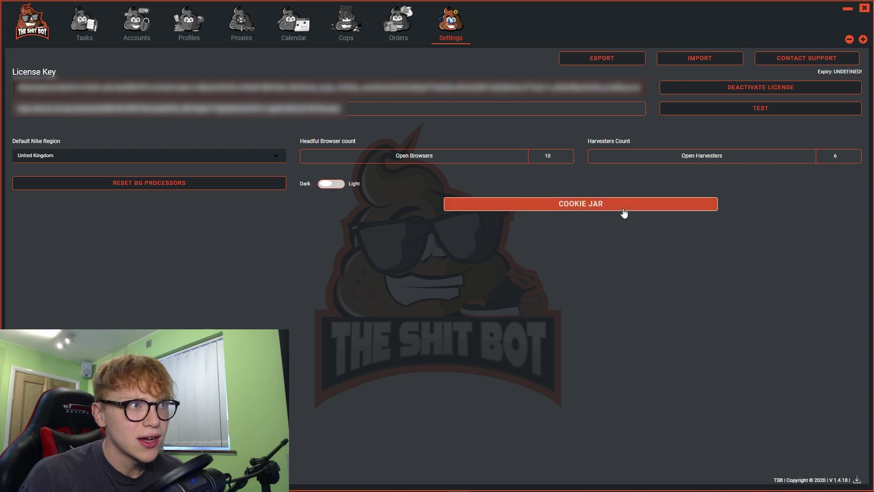
pyautogui.click(609, 208)
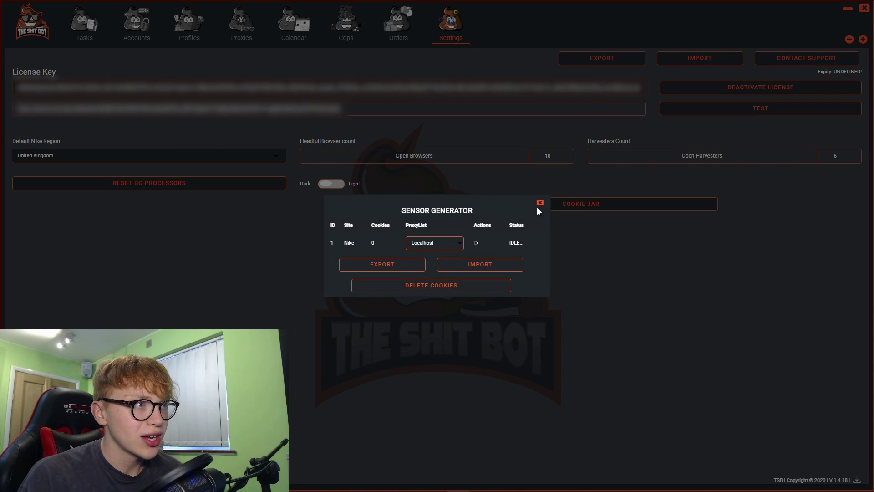
pyautogui.click(540, 202)
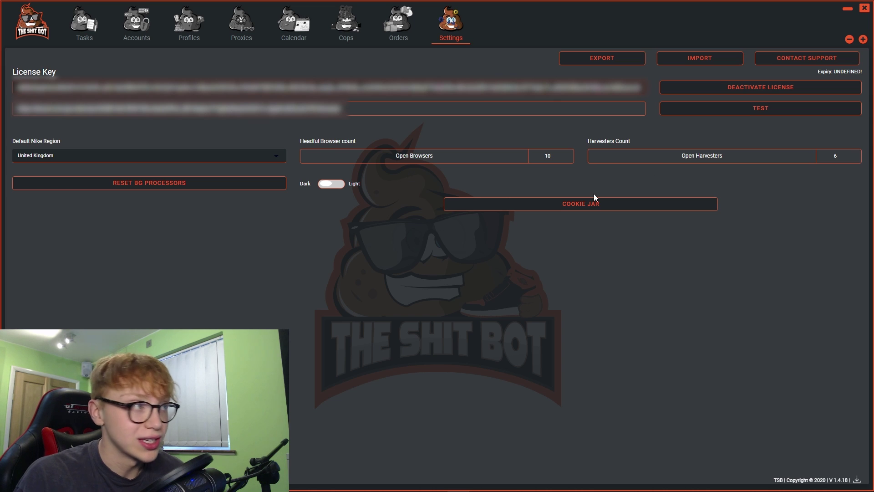
pyautogui.click(154, 186)
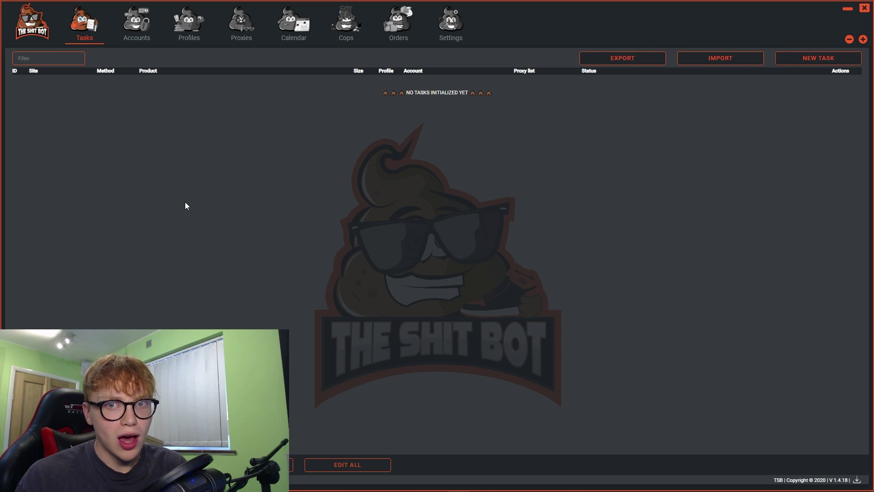
# - Review the options in a blank new task form and close it without creating a task
pyautogui.click(793, 61)
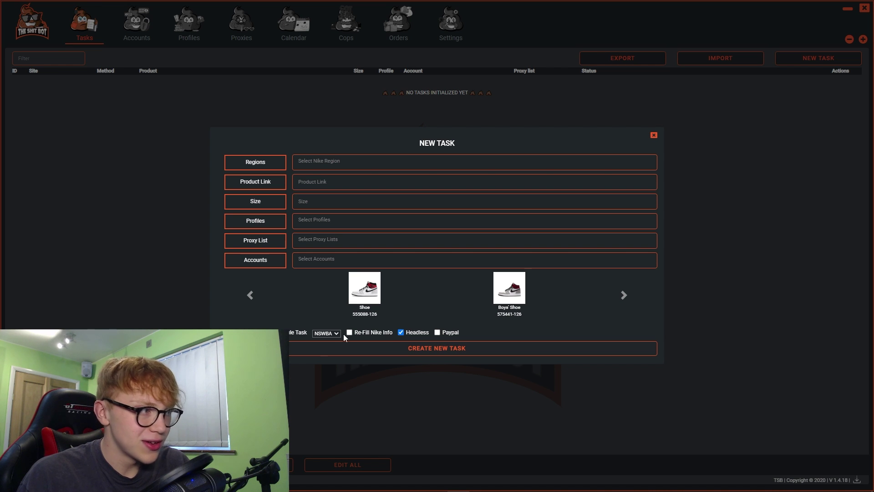
pyautogui.click(654, 135)
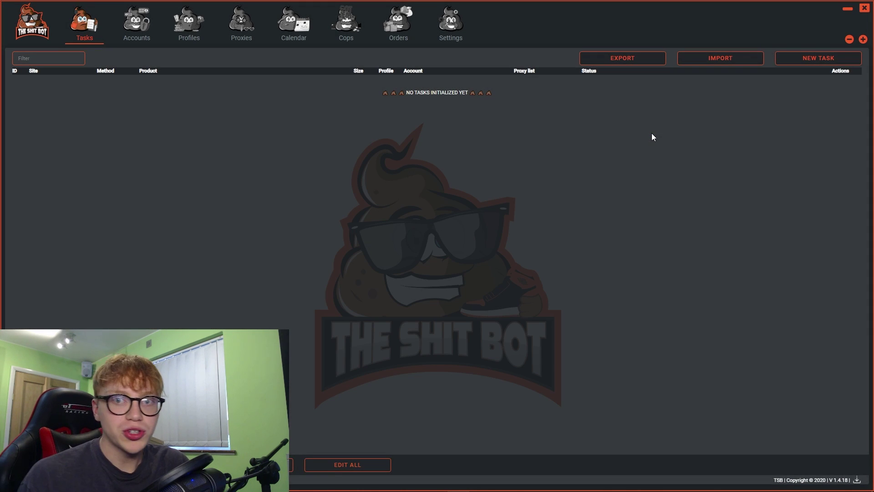